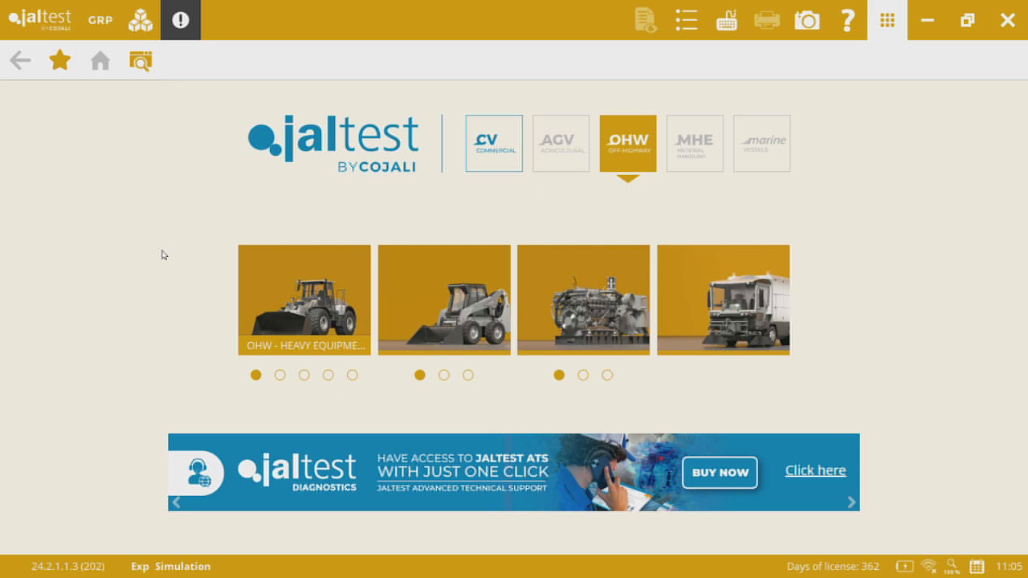
Open the John Deere 470G LC model from the LC Series family under OHW heavy equipment.
click(294, 293)
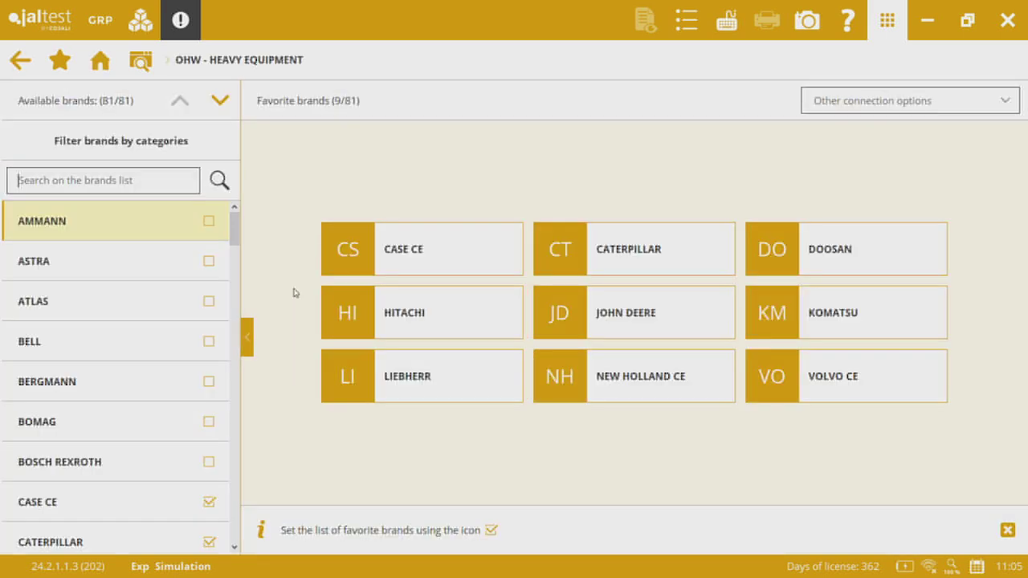
click(610, 302)
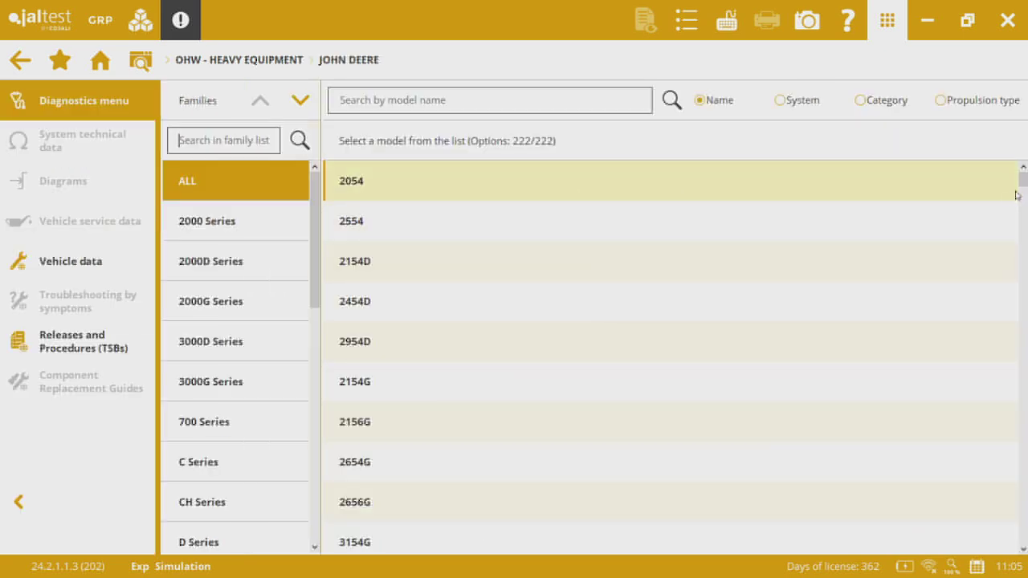
drag(316, 255, 324, 418)
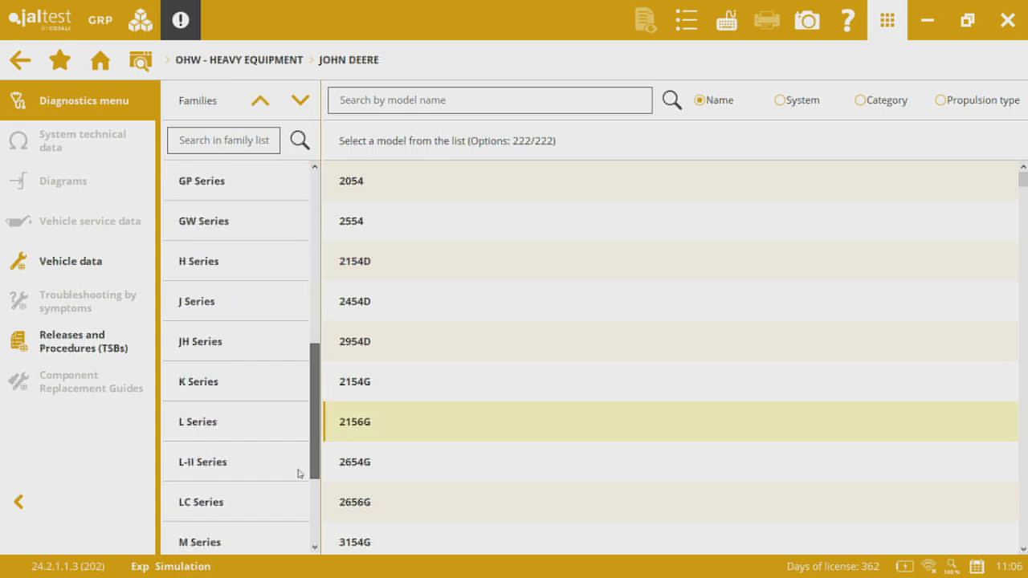
click(276, 502)
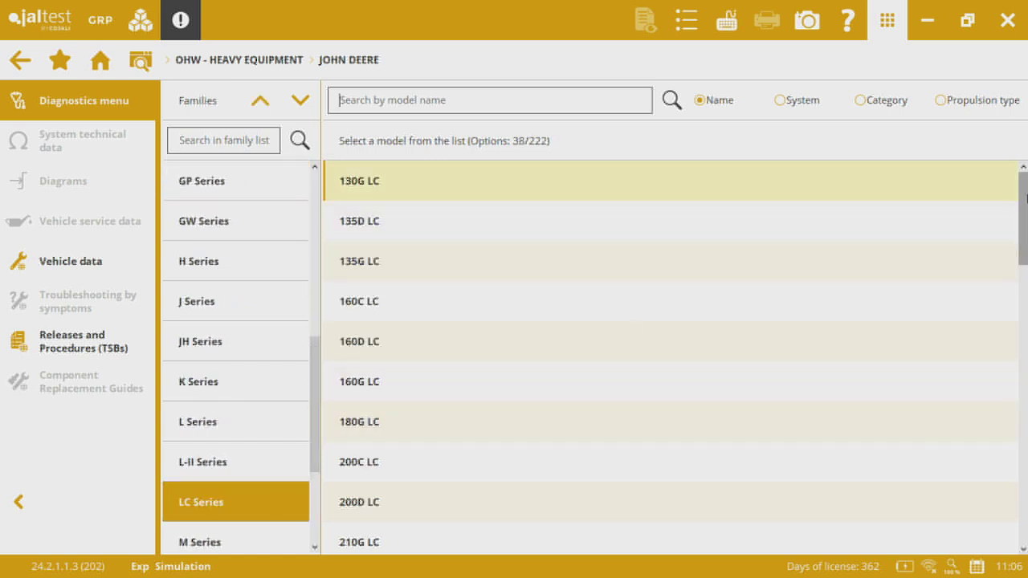
drag(1026, 233, 1024, 395)
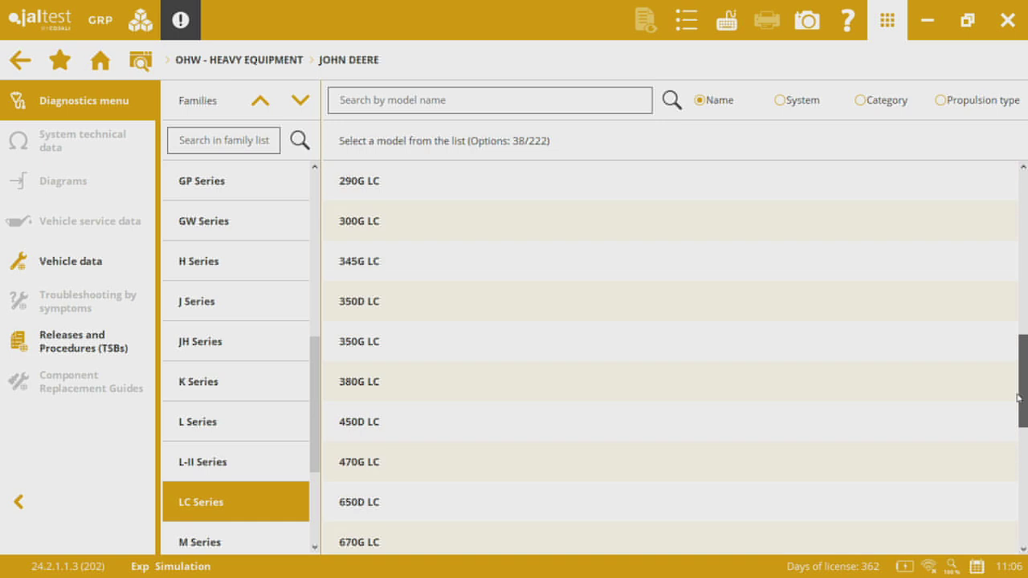
click(768, 454)
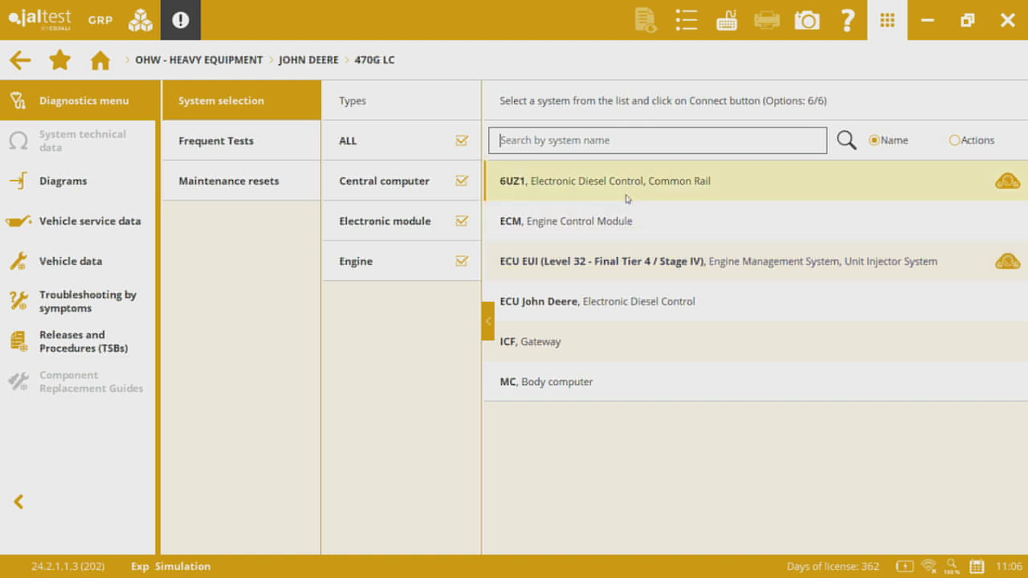
Review the direct connector information for the MC body computer, including the connector location, its detail picture and the JDC 100 + JDC 535.9 cable.
click(629, 271)
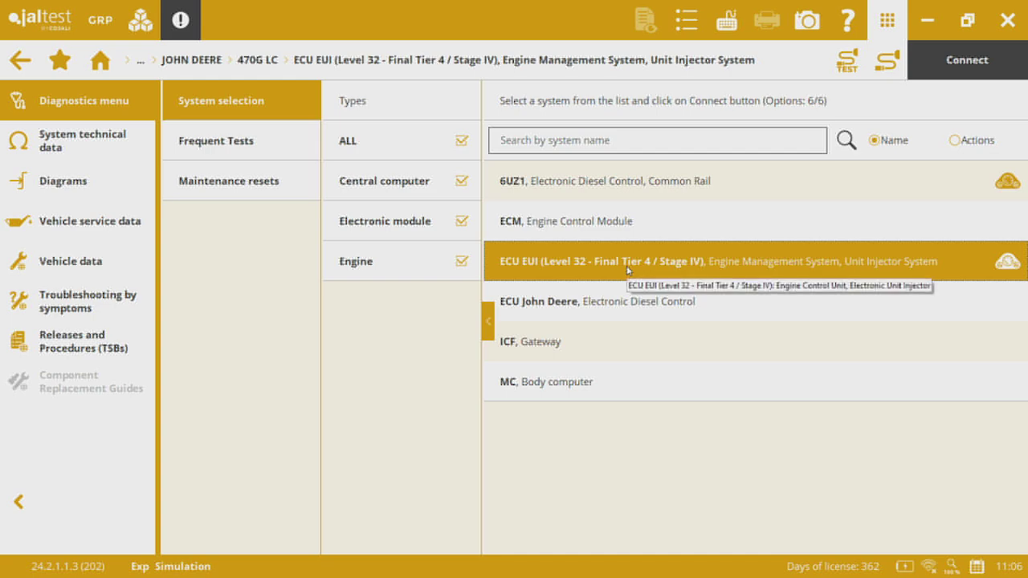
click(628, 195)
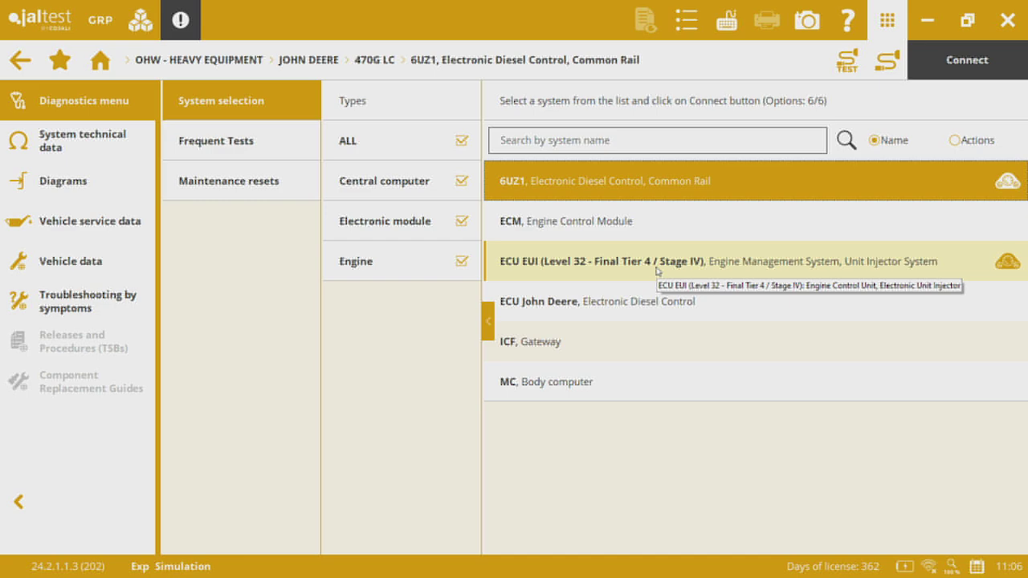
click(586, 384)
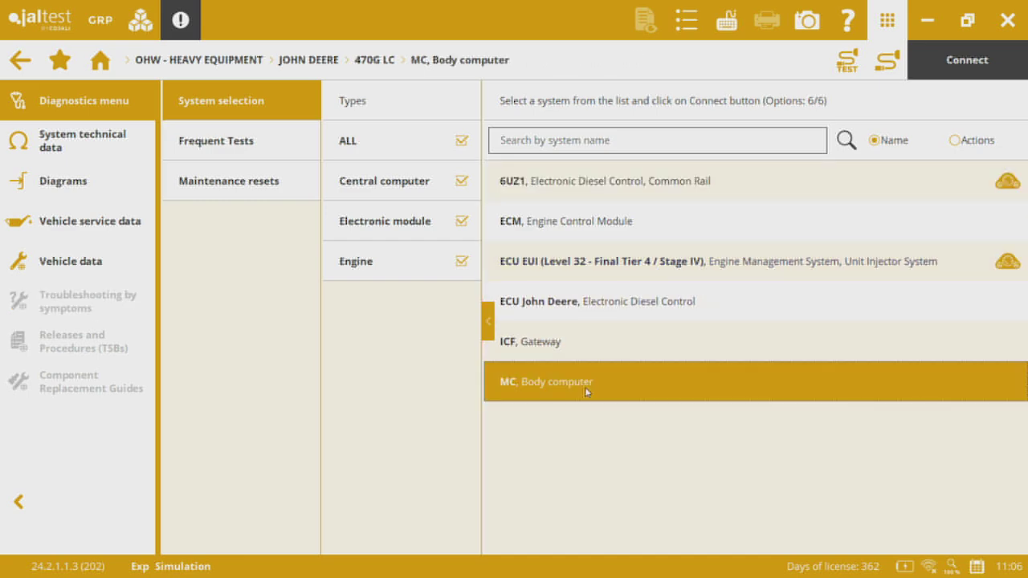
click(896, 69)
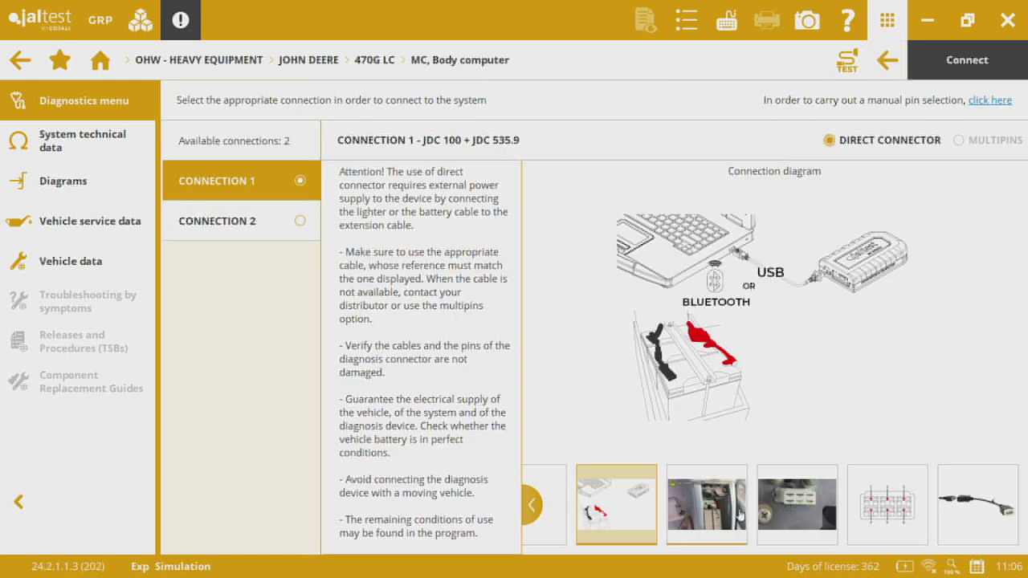
click(740, 515)
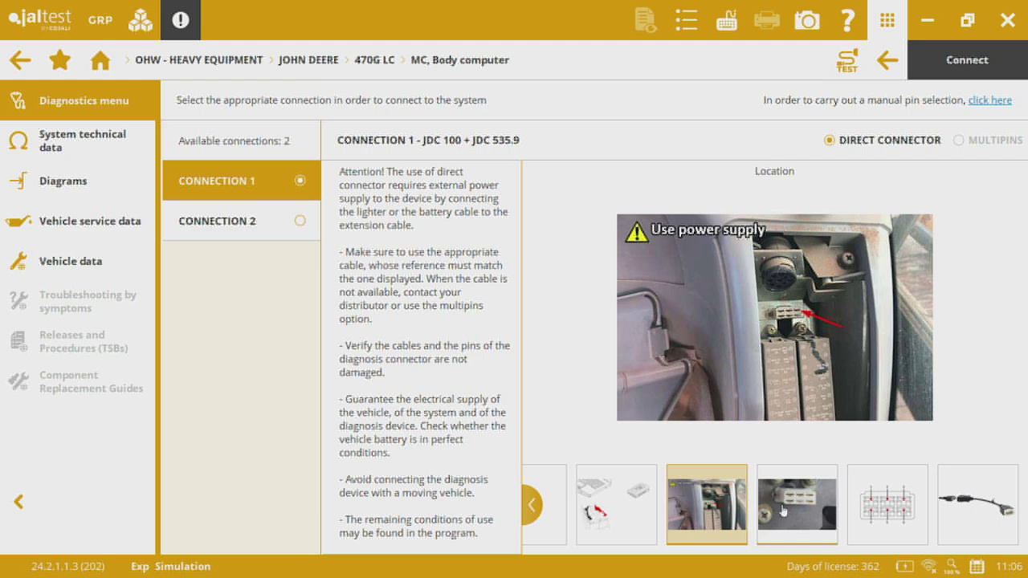
click(982, 494)
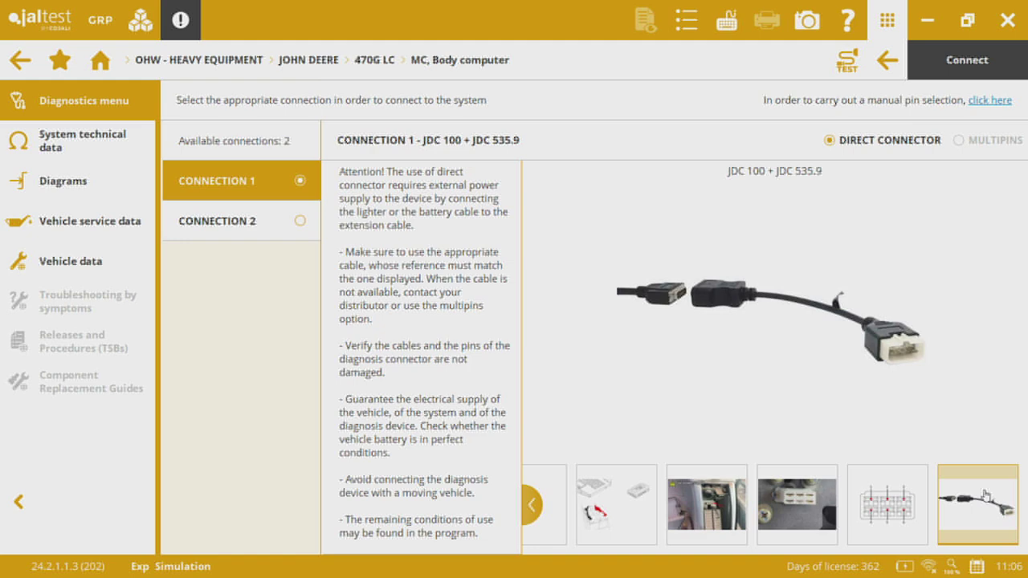
click(795, 506)
click(705, 510)
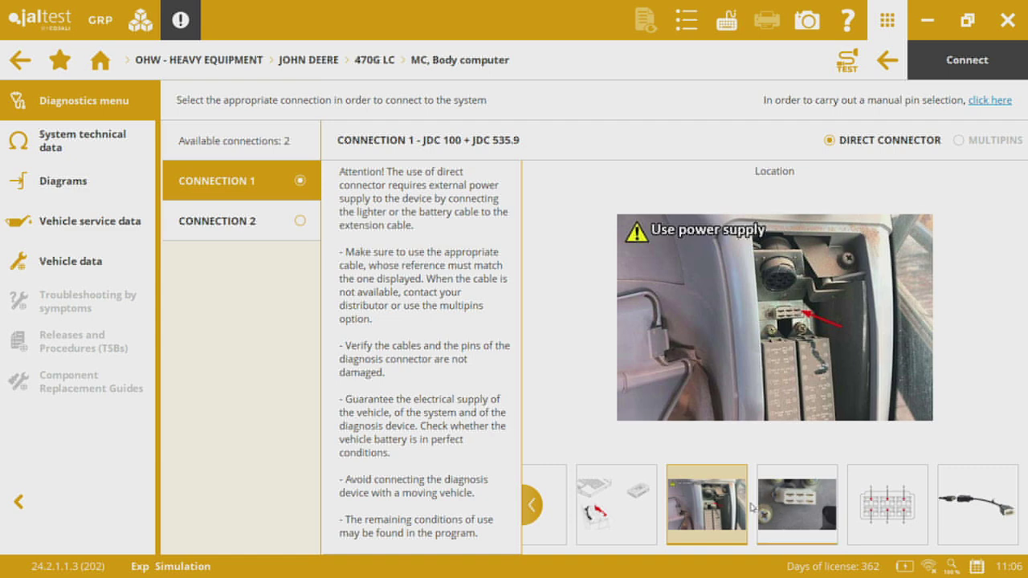
click(887, 61)
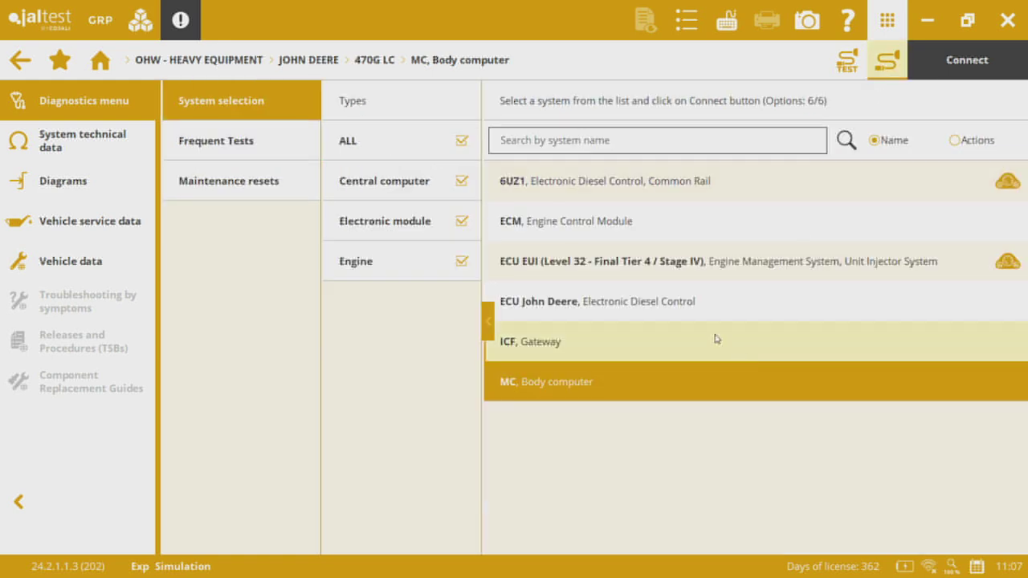
Examine both connector locations and the connector detail picture for the ECU EUI (Level 32 - Final Tier 4 / Stage IV) system.
click(719, 270)
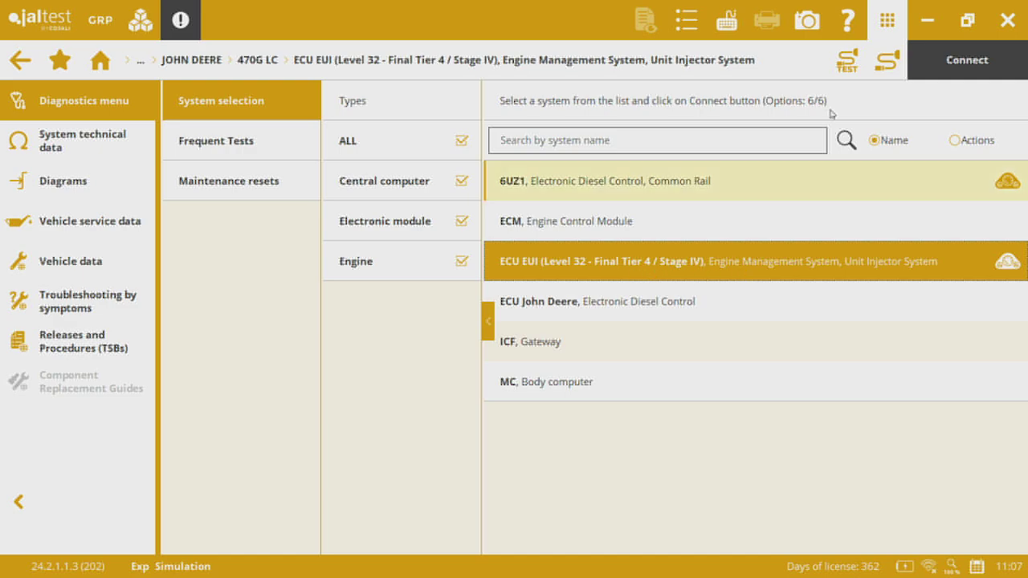
click(888, 59)
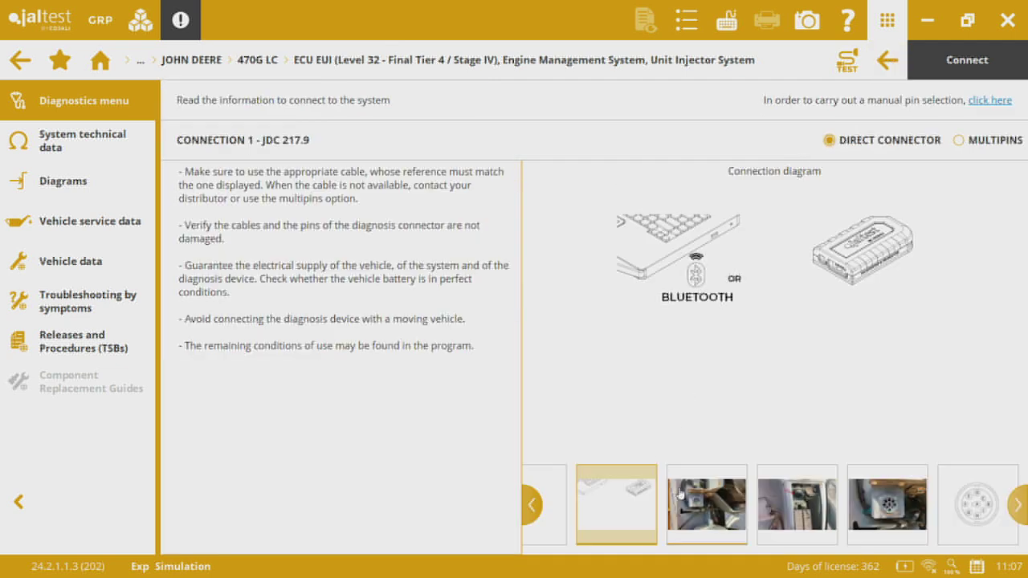
click(687, 503)
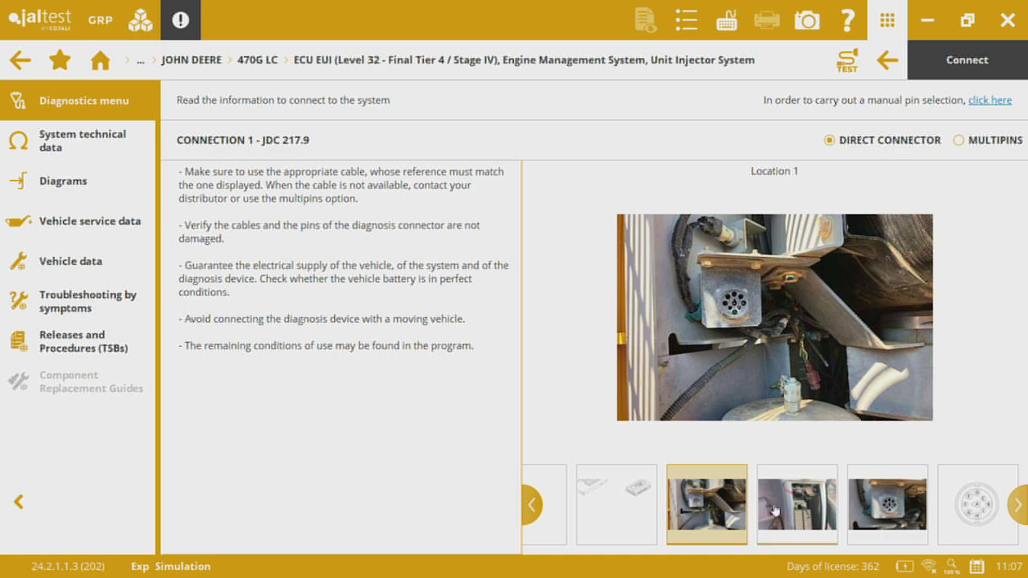
click(802, 510)
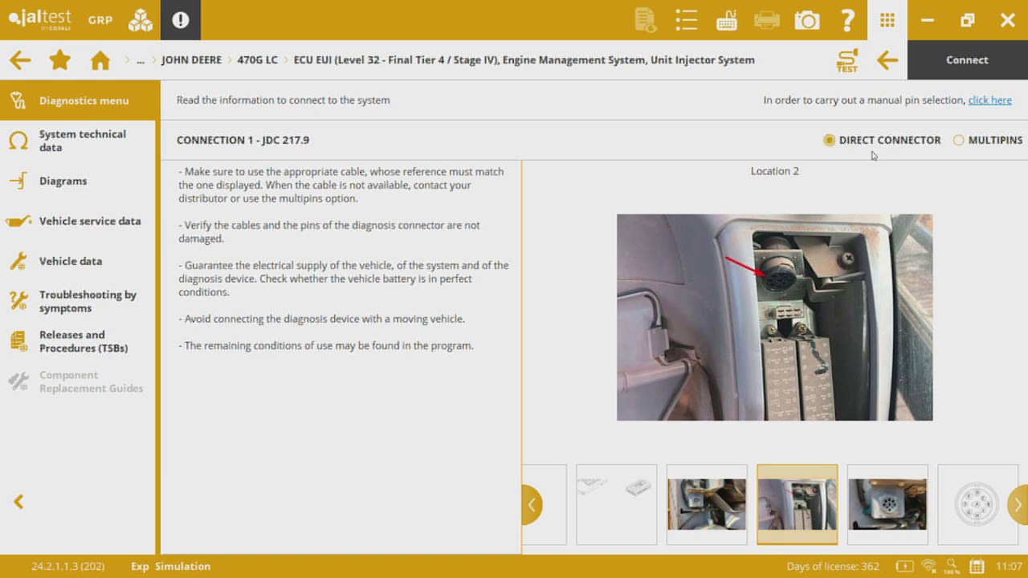
click(888, 62)
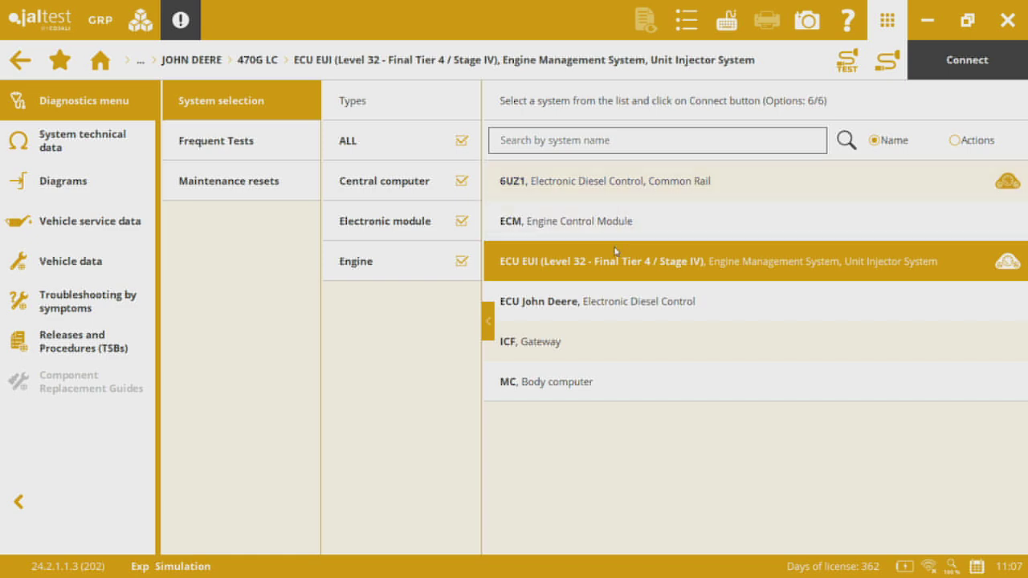
click(888, 60)
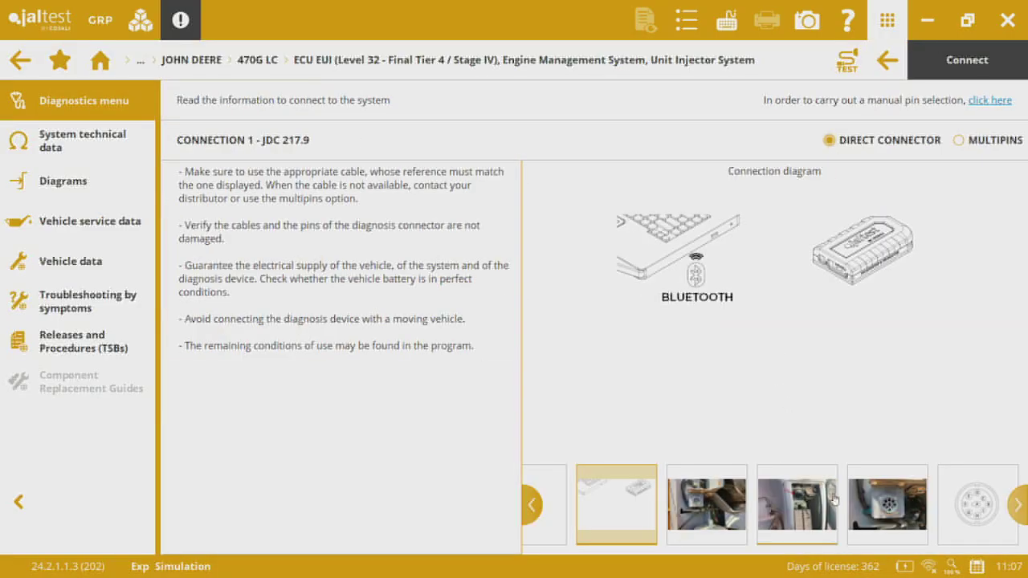
click(873, 507)
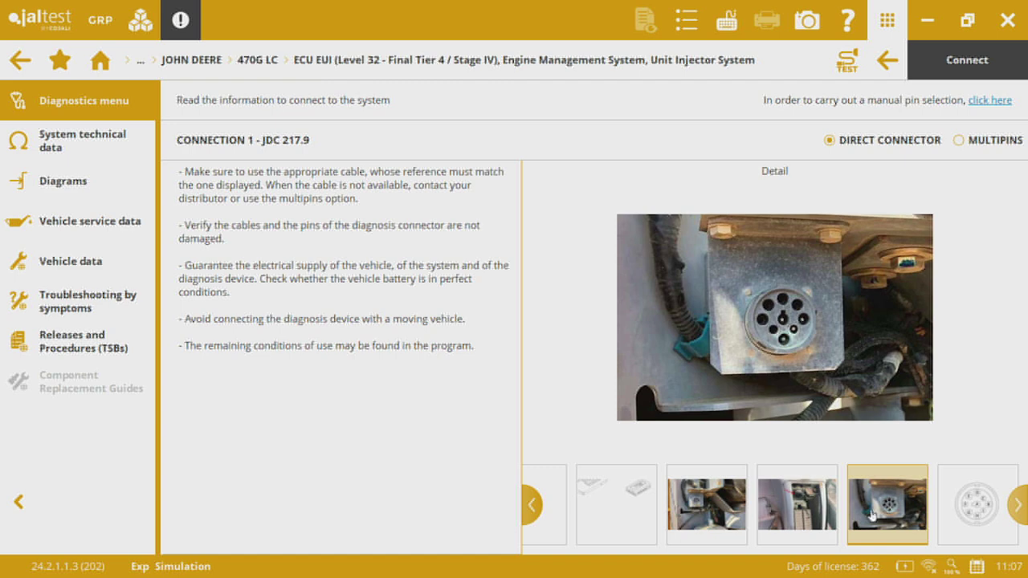
click(886, 62)
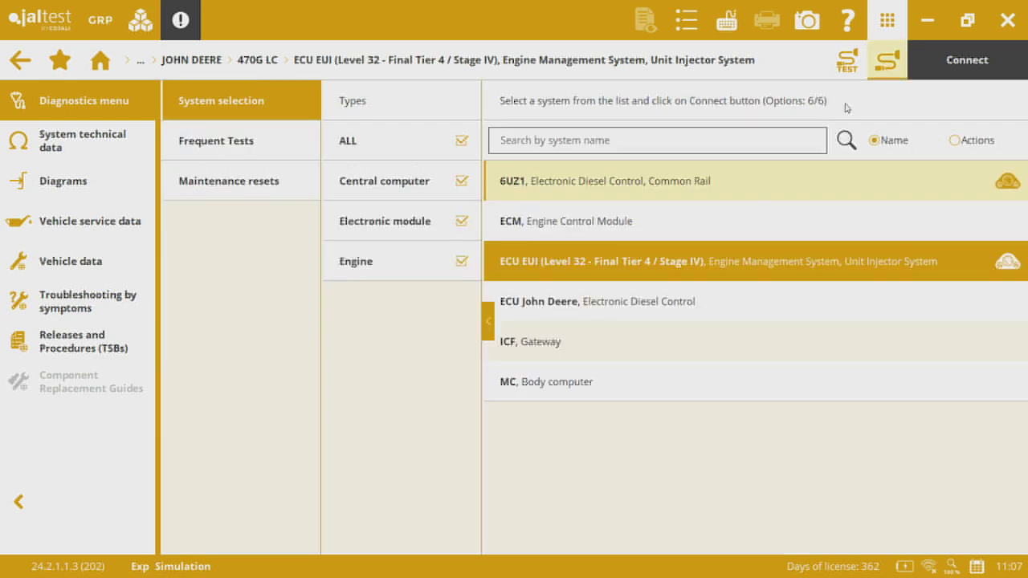
Examine the 6UZ1 common rail system's direct connector information: the cable picture, connector location and connector detail.
click(681, 192)
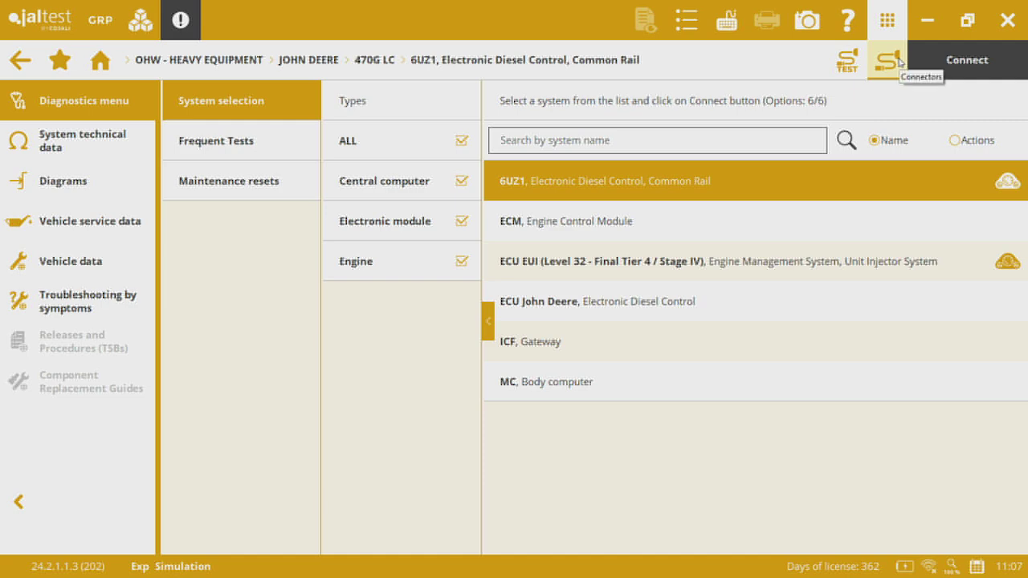
click(873, 75)
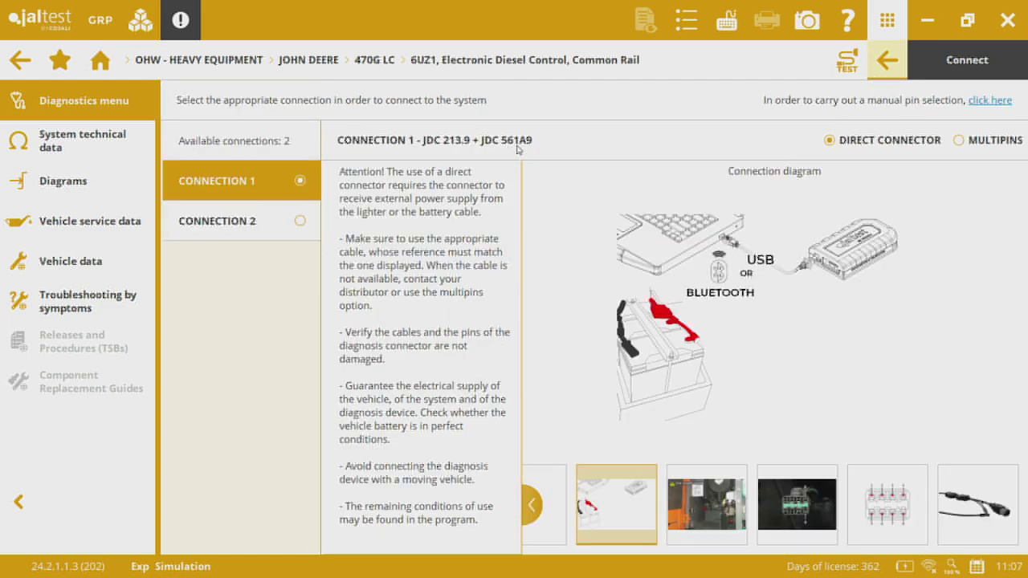
click(1000, 504)
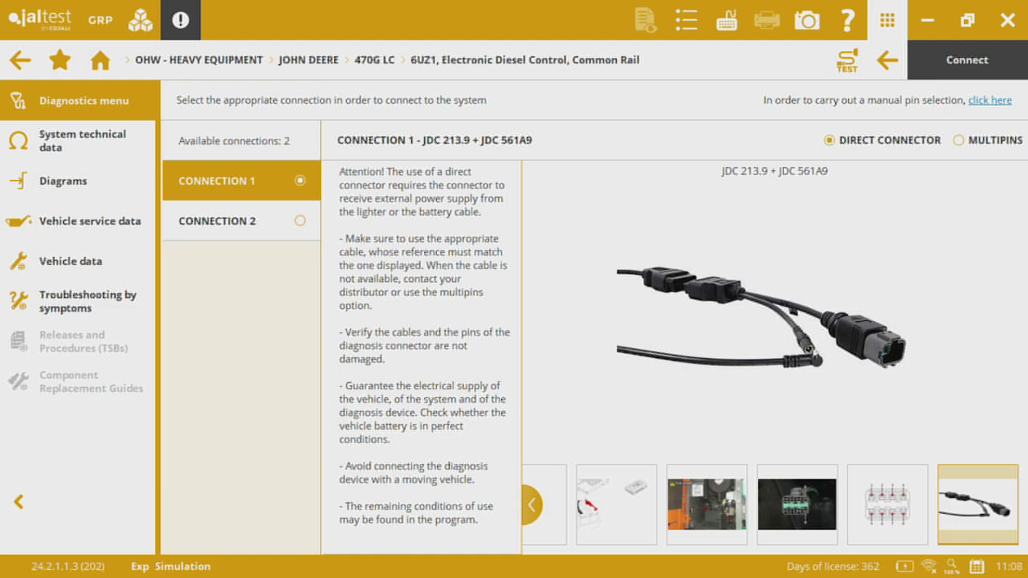
click(725, 523)
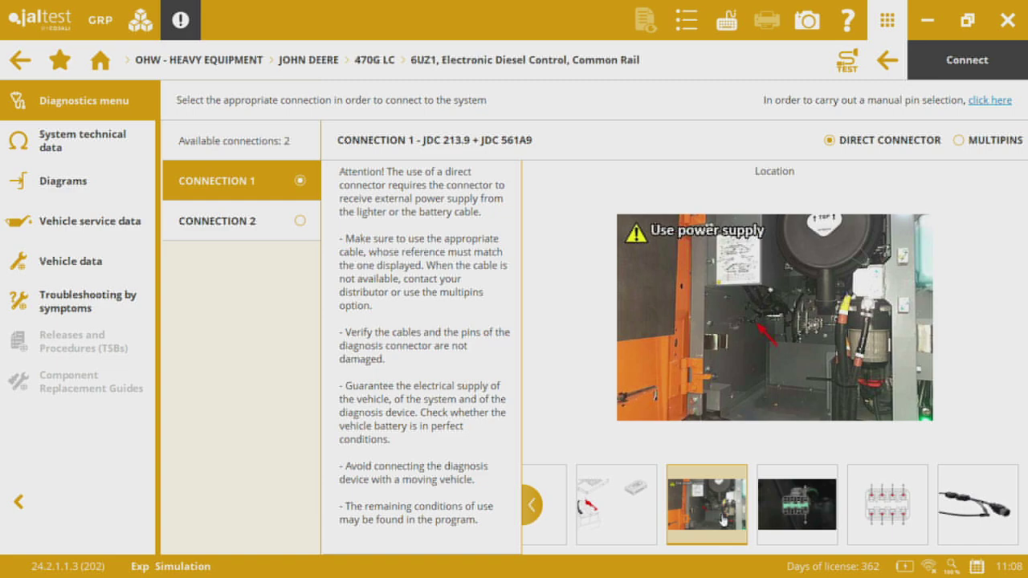
click(792, 507)
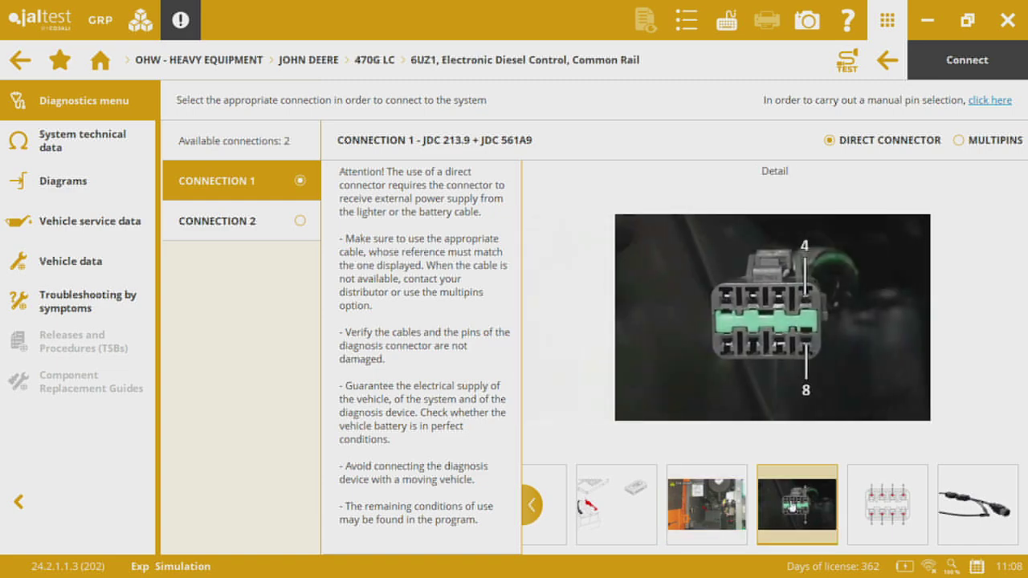
click(691, 520)
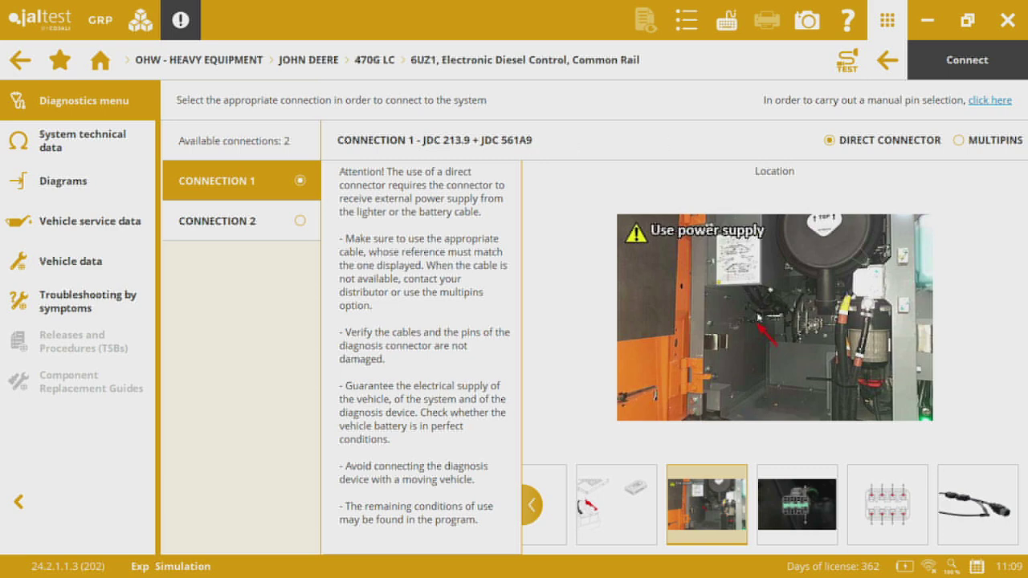
click(806, 532)
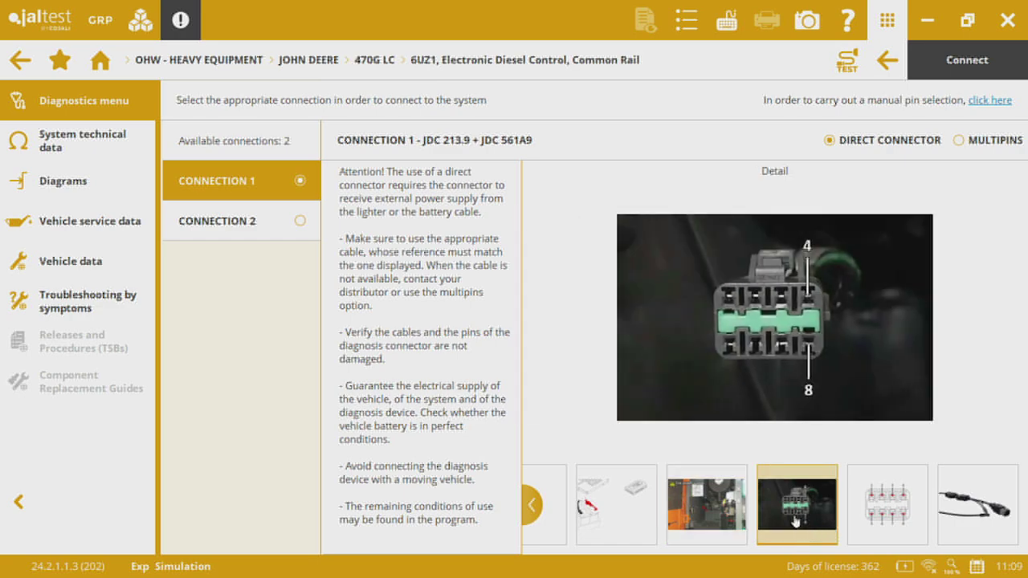
Review the multipins alternative for 6UZ1 Connection 1, viewing the cable color code and connector detail, and return to the system list.
click(962, 144)
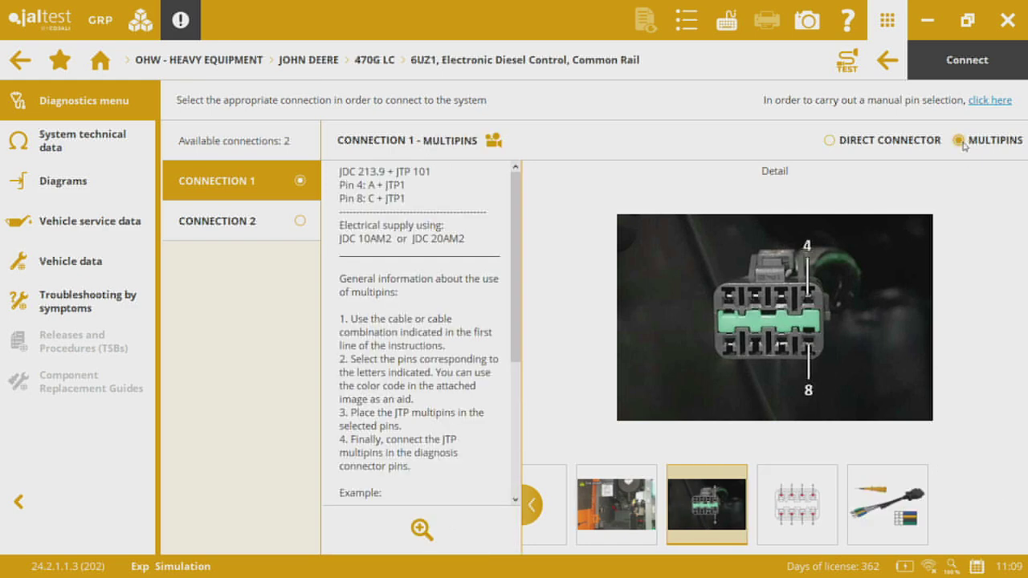
click(872, 497)
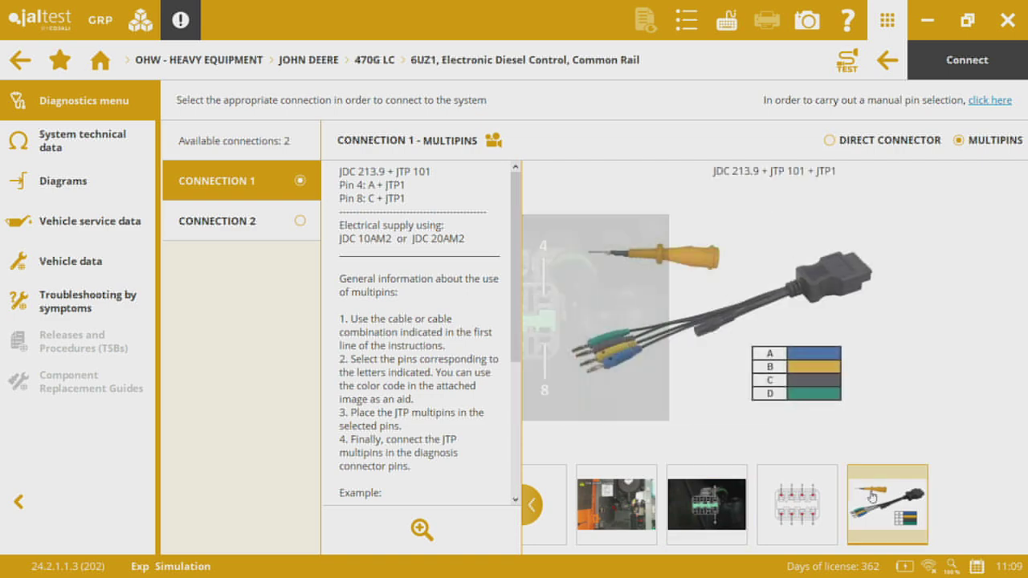
click(708, 518)
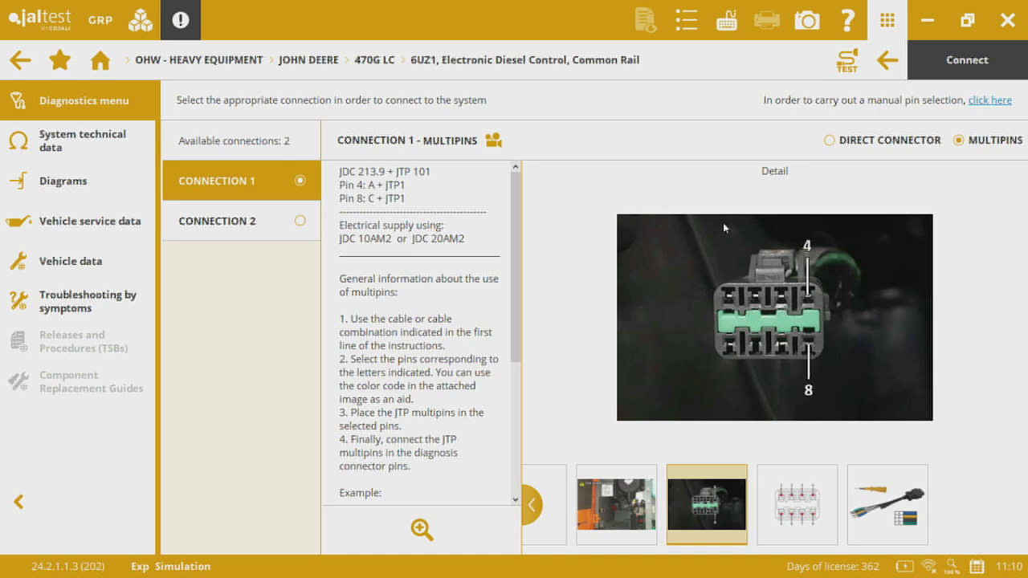
click(890, 77)
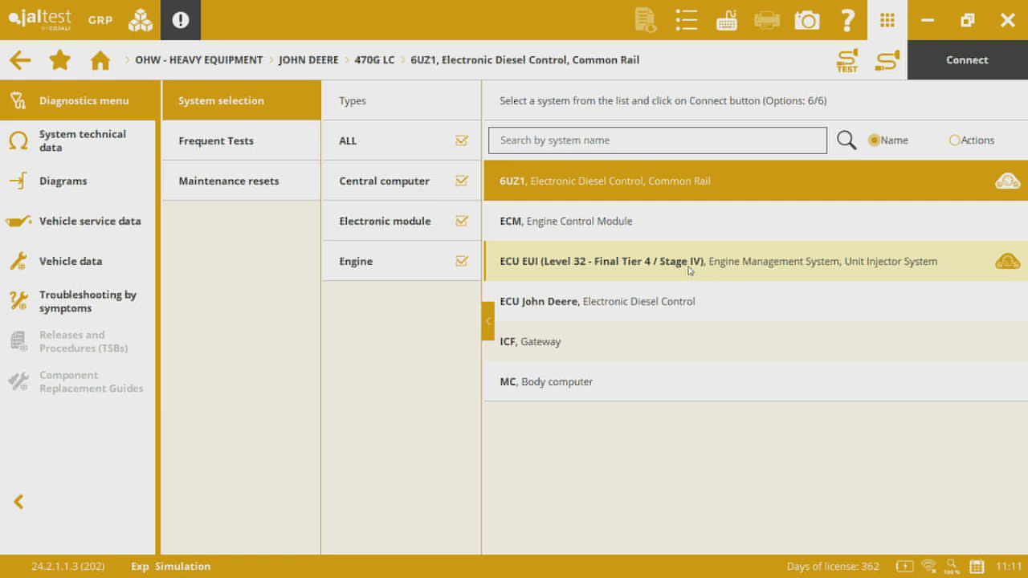
Select the ECU EUI (Level 32 - Final Tier 4 / Stage IV) engine management system.
click(689, 265)
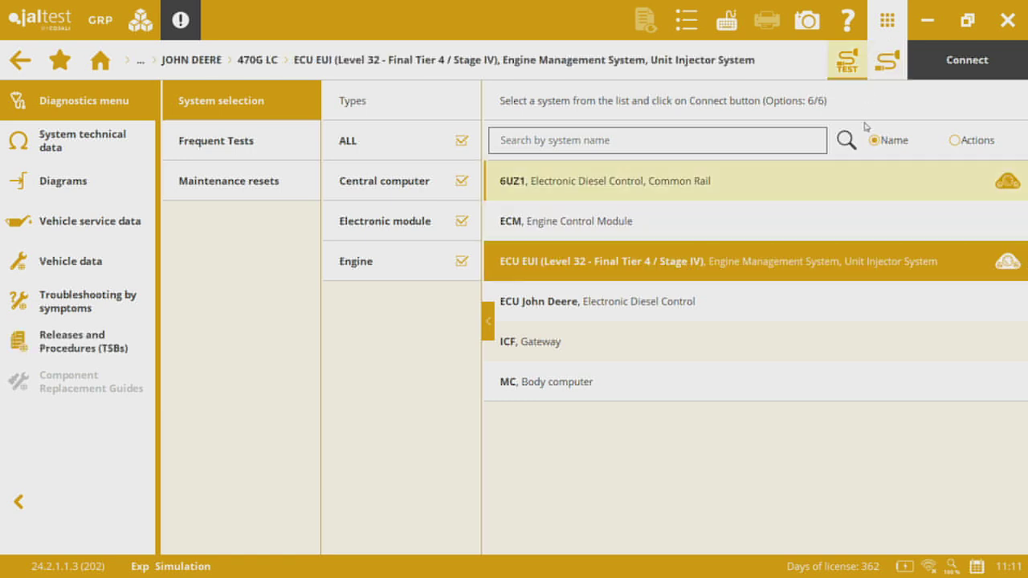